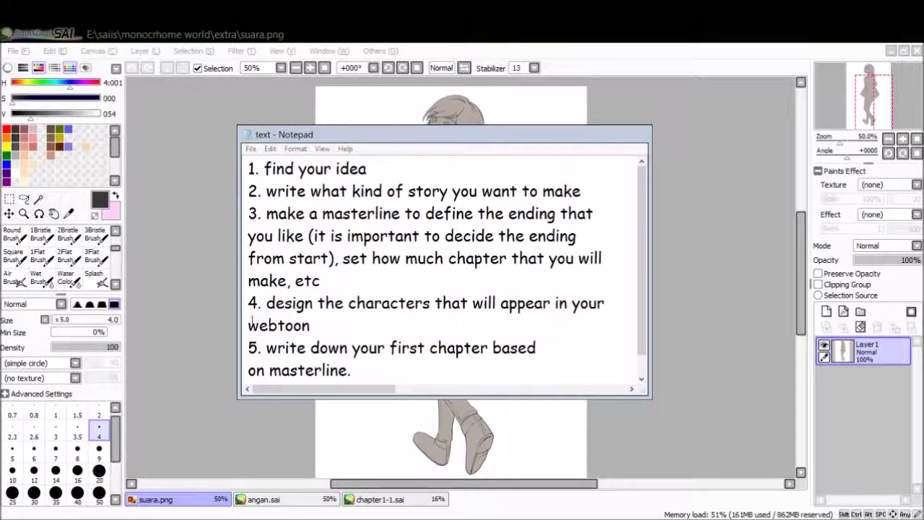
- Switch to the Word documents and arrange the Profiles document beside the family story document so both are readable
{"action": "key", "text": "alt+Tab"}
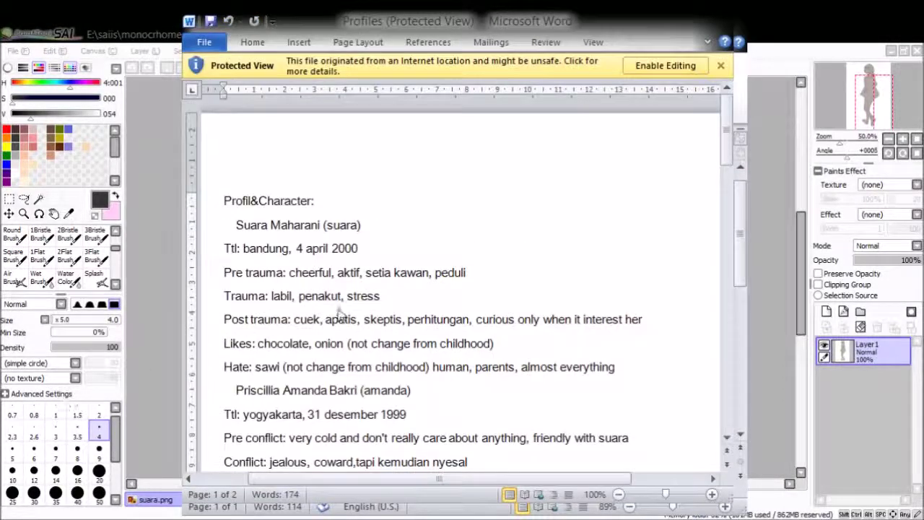
{"action": "left_click_drag", "start_coordinate": [443, 37], "coordinate": [714, 55]}
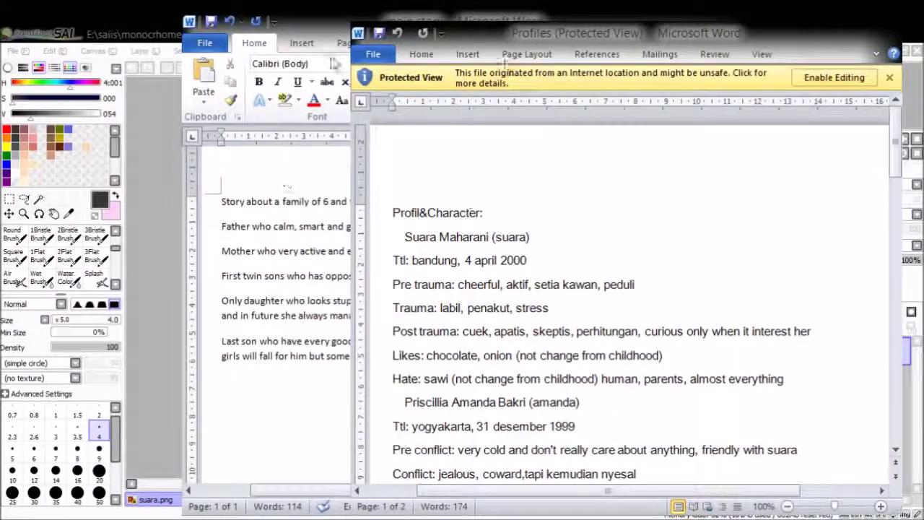
{"action": "left_click_drag", "start_coordinate": [333, 47], "coordinate": [197, 52]}
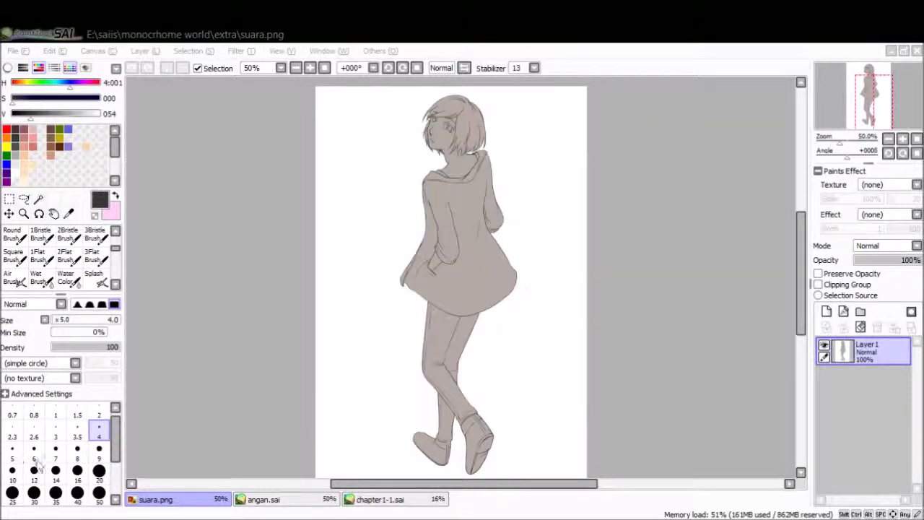
- Compare the character artwork in suara.png with the sketch in angan.sai, viewing the sketch at 25% zoom
{"action": "left_click", "coordinate": [145, 500]}
{"action": "left_click", "coordinate": [257, 500]}
{"action": "key", "text": "minus"}
{"action": "left_click", "coordinate": [208, 500]}
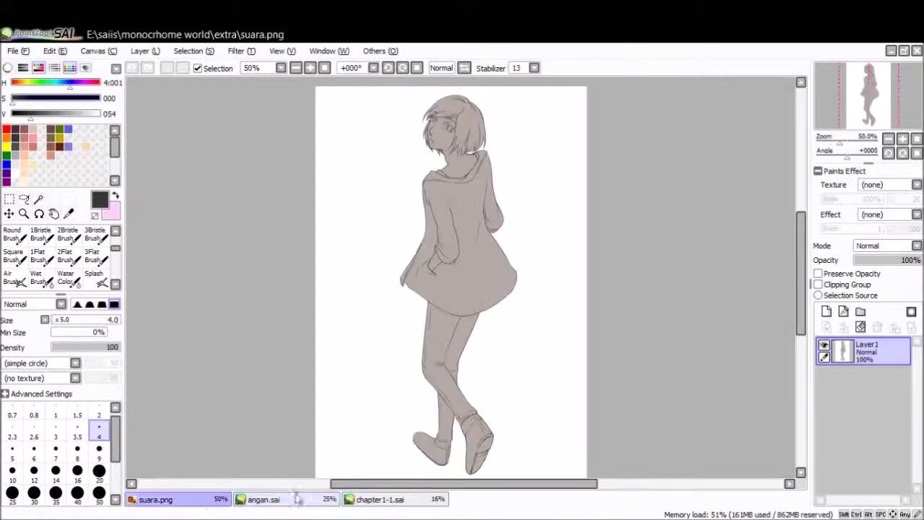
{"action": "left_click", "coordinate": [303, 505]}
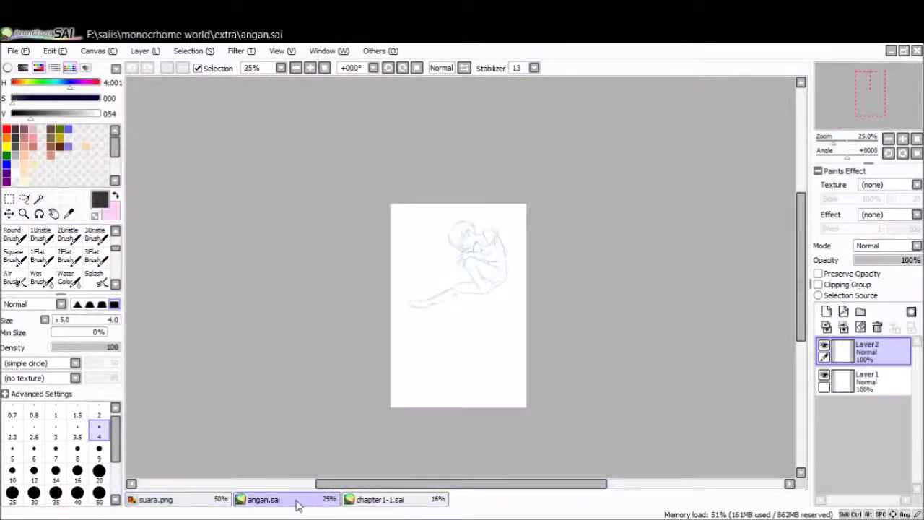
{"action": "left_click", "coordinate": [207, 506]}
{"action": "left_click", "coordinate": [244, 505]}
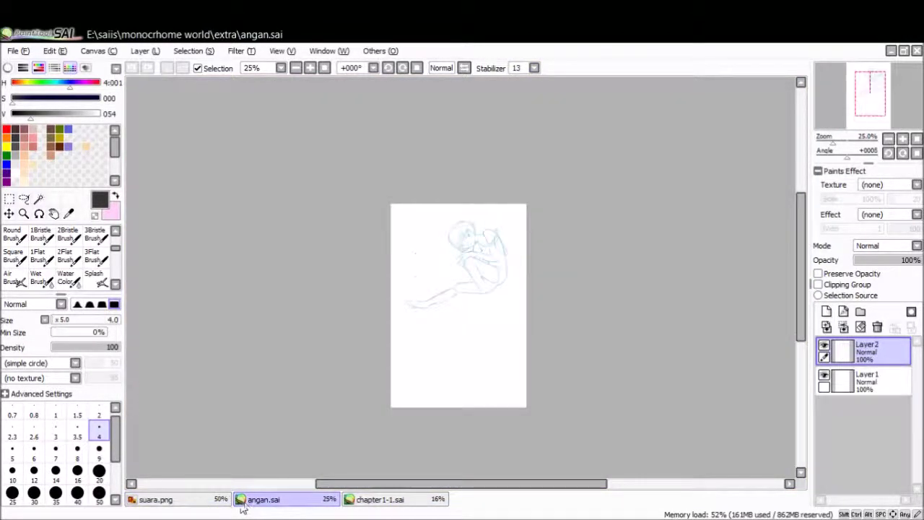
{"action": "left_click", "coordinate": [214, 505]}
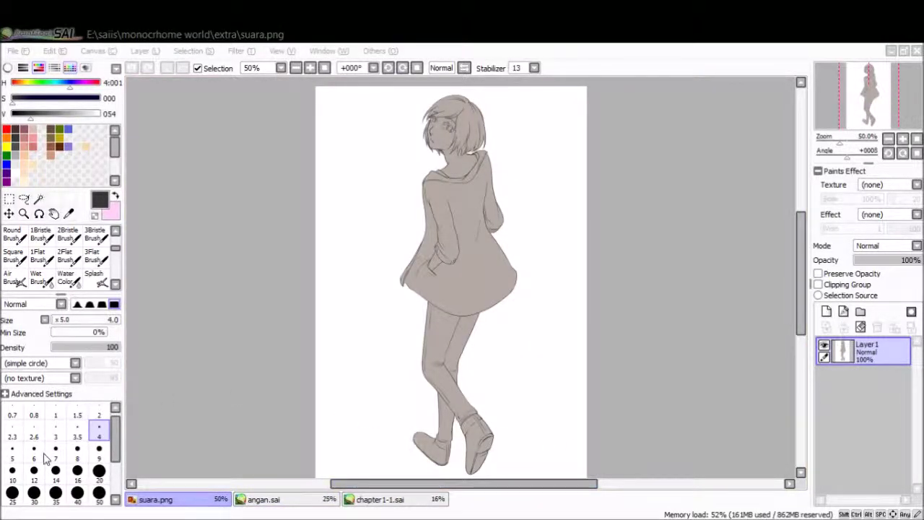
- Switch to the chapter1 notes in Notepad and highlight the chapter heading and the story line sentence
{"action": "key", "text": "alt+Tab"}
{"action": "key", "text": "alt+Tab"}
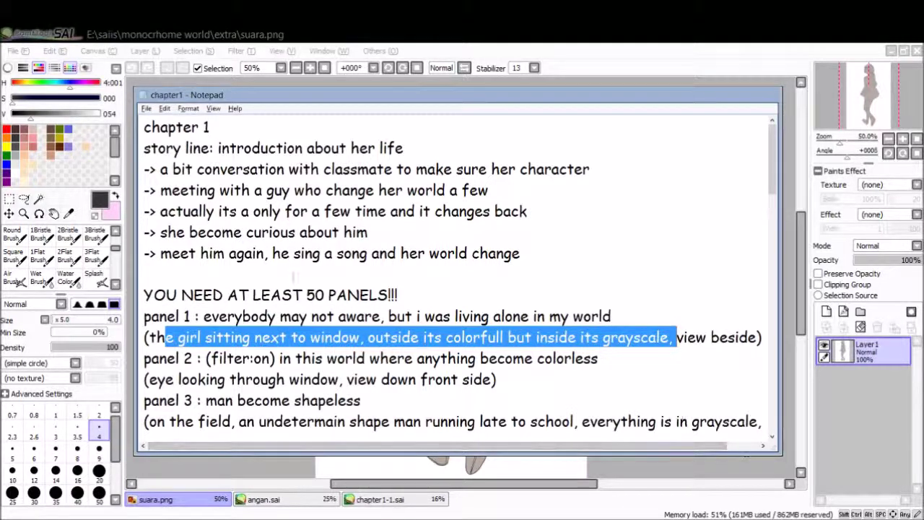
{"action": "left_click", "coordinate": [294, 276]}
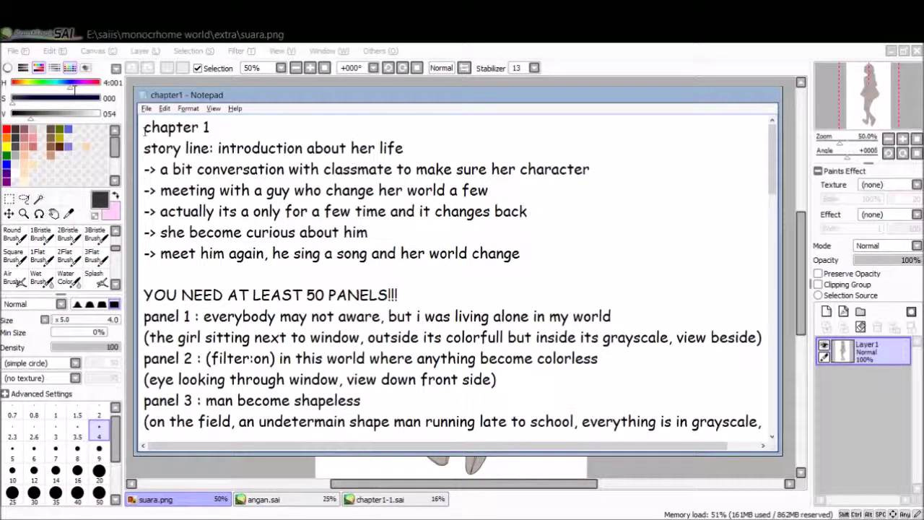
{"action": "left_click_drag", "start_coordinate": [144, 127], "coordinate": [219, 132]}
{"action": "left_click", "coordinate": [219, 132]}
{"action": "left_click_drag", "start_coordinate": [151, 148], "coordinate": [417, 147]}
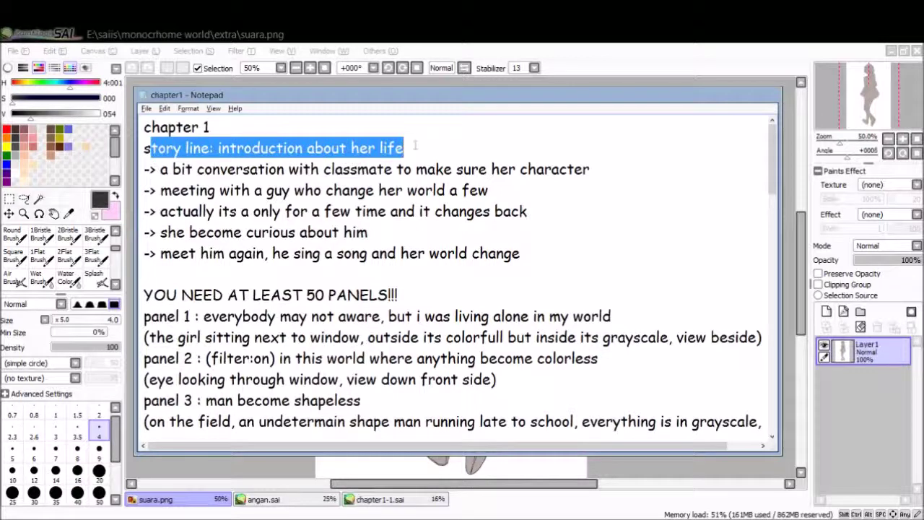
{"action": "left_click", "coordinate": [419, 144]}
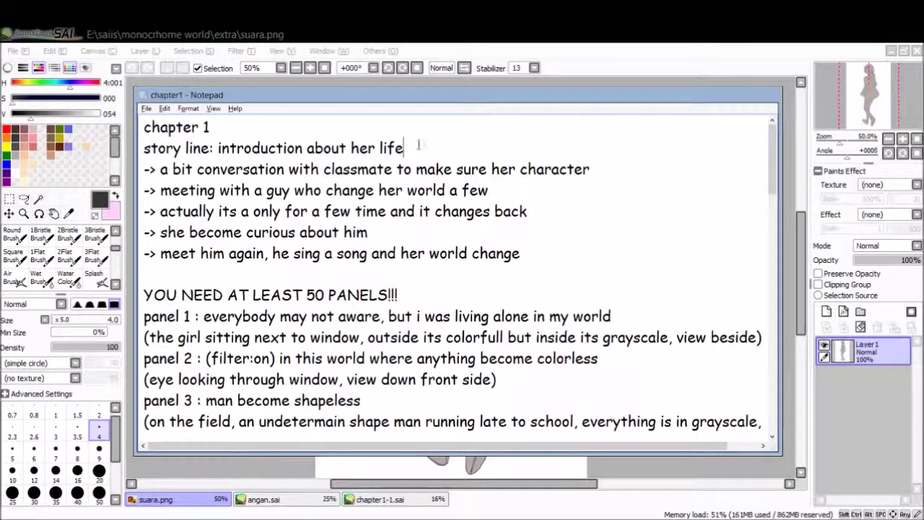
- Highlight the plot points under the story line and the "YOU NEED AT LEAST 50 PANELS!!!" reminder in the chapter1 notes
{"action": "left_click", "coordinate": [539, 253]}
{"action": "left_click_drag", "start_coordinate": [540, 253], "coordinate": [148, 169]}
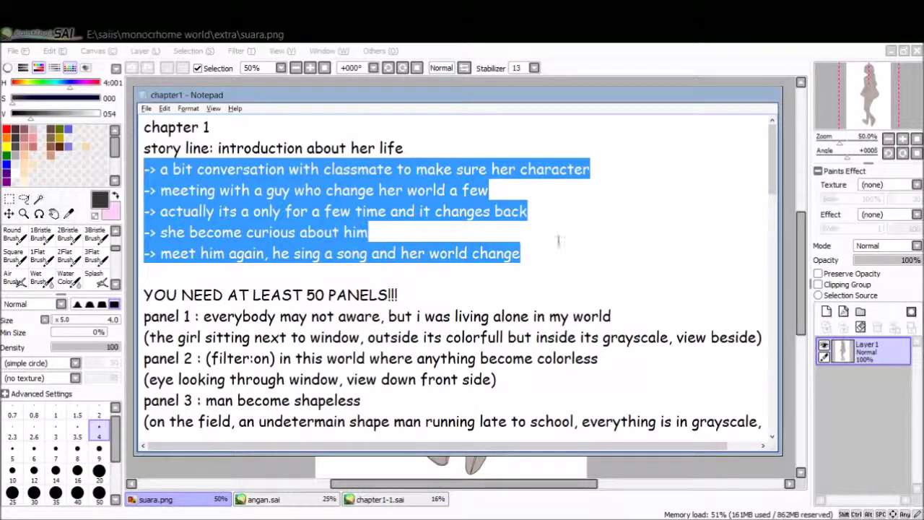
{"action": "left_click", "coordinate": [573, 256]}
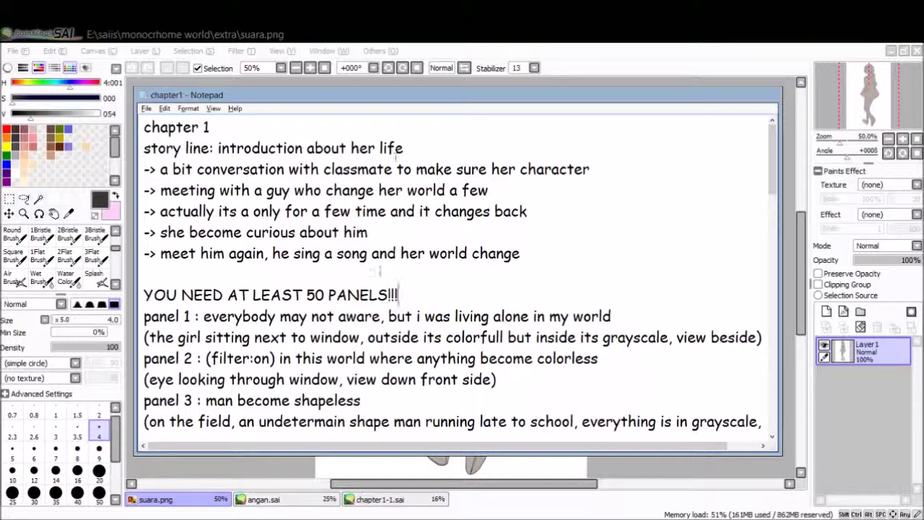
{"action": "left_click_drag", "start_coordinate": [415, 297], "coordinate": [145, 296]}
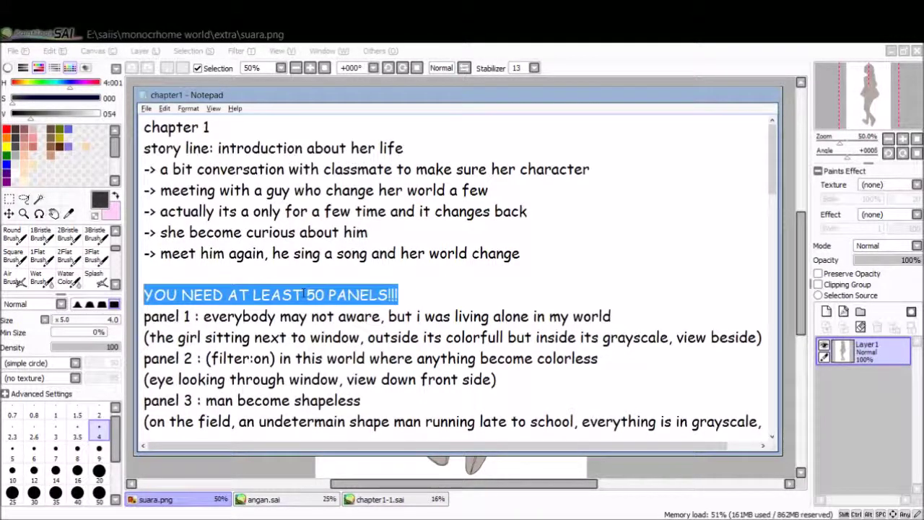
{"action": "left_click_drag", "start_coordinate": [303, 294], "coordinate": [390, 294]}
{"action": "left_click", "coordinate": [426, 289]}
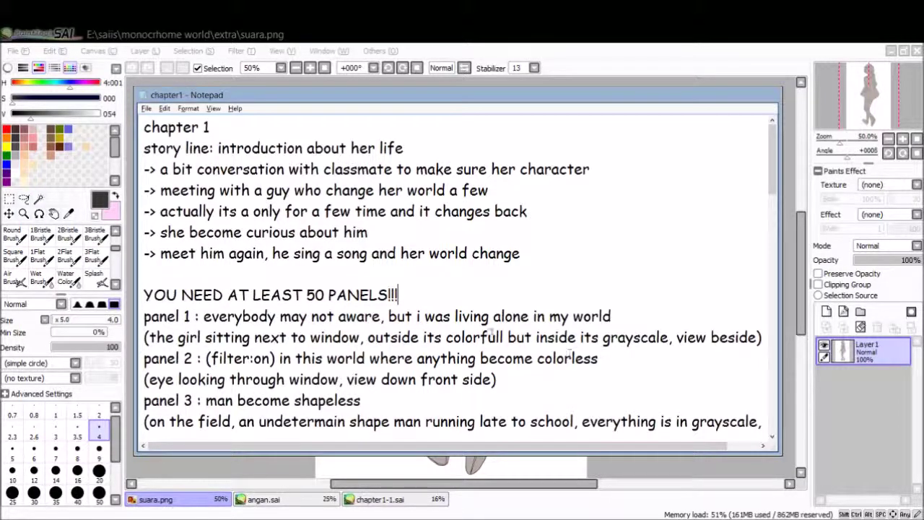
- Review the panel 1 script in the chapter1 notes, highlighting its narration and the scene description in parentheses
{"action": "scroll", "coordinate": [455, 275], "scroll_direction": "down", "scroll_amount": 2}
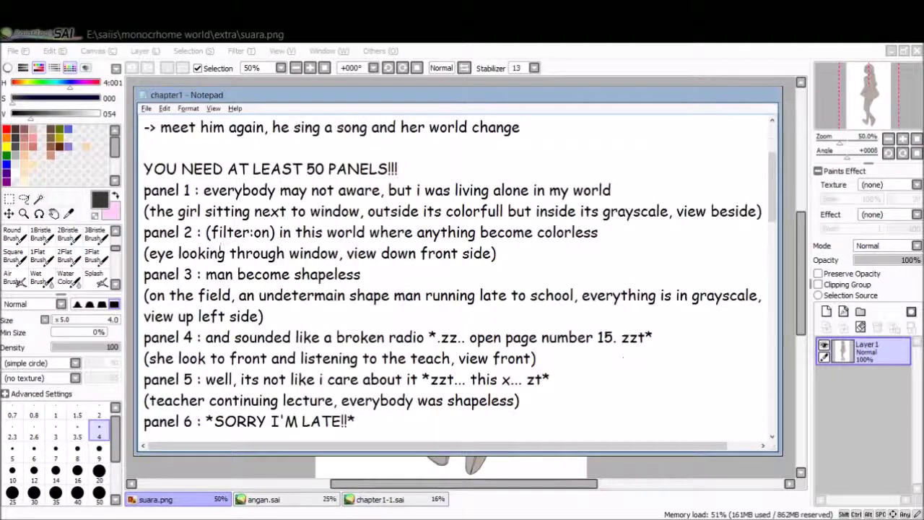
{"action": "left_click_drag", "start_coordinate": [145, 191], "coordinate": [204, 191]}
{"action": "left_click", "coordinate": [619, 194]}
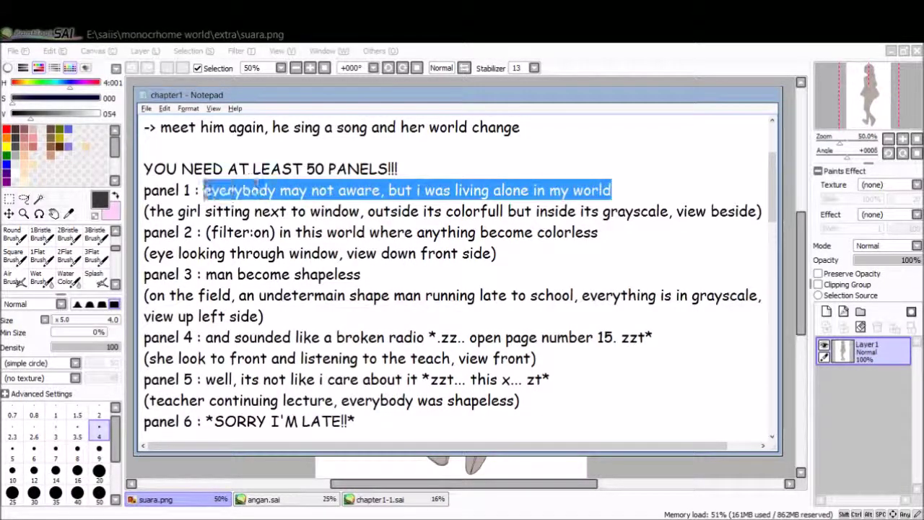
{"action": "key", "text": "Down"}
{"action": "key", "text": "Home"}
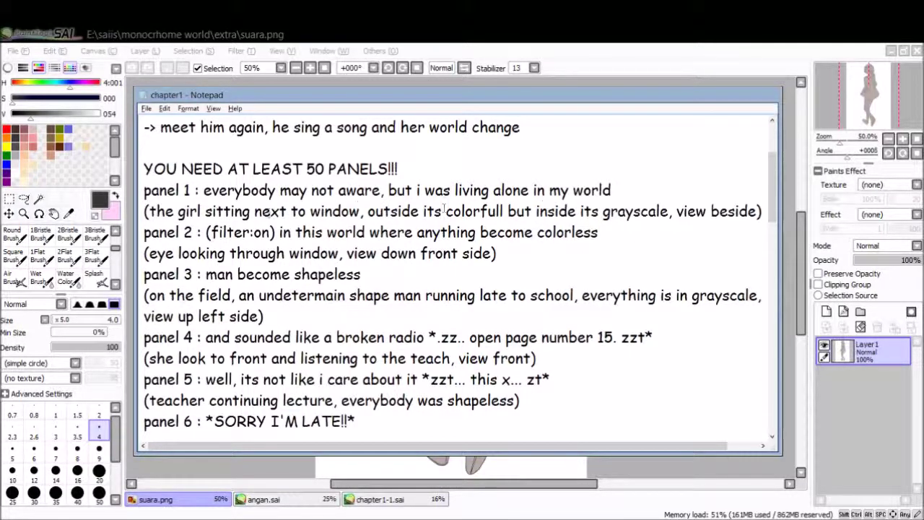
{"action": "left_click_drag", "start_coordinate": [218, 190], "coordinate": [599, 191]}
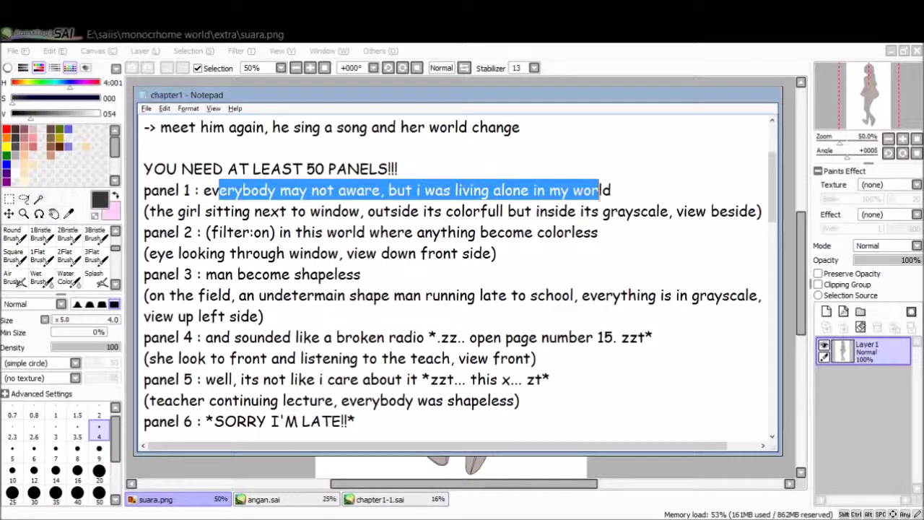
{"action": "left_click_drag", "start_coordinate": [145, 210], "coordinate": [706, 211]}
{"action": "left_click_drag", "start_coordinate": [735, 210], "coordinate": [148, 210]}
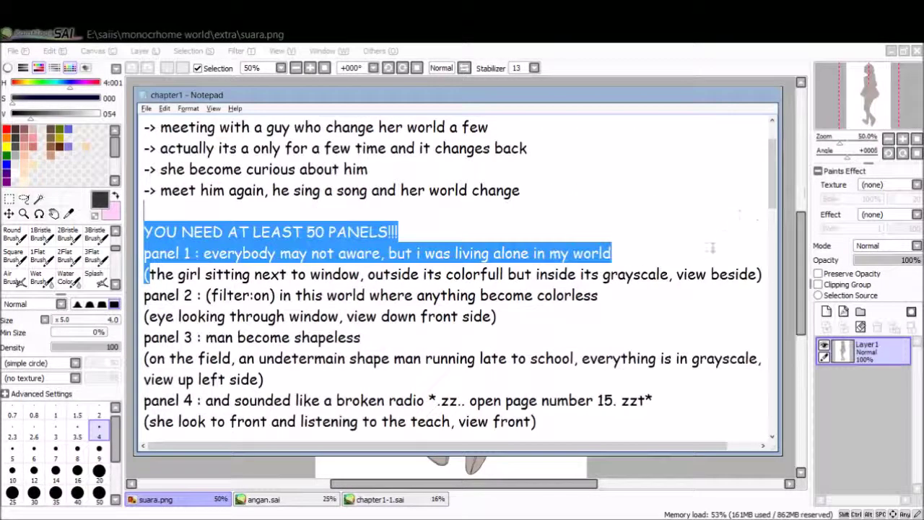
{"action": "left_click", "coordinate": [708, 270]}
{"action": "scroll", "coordinate": [708, 270], "scroll_direction": "down", "scroll_amount": 2}
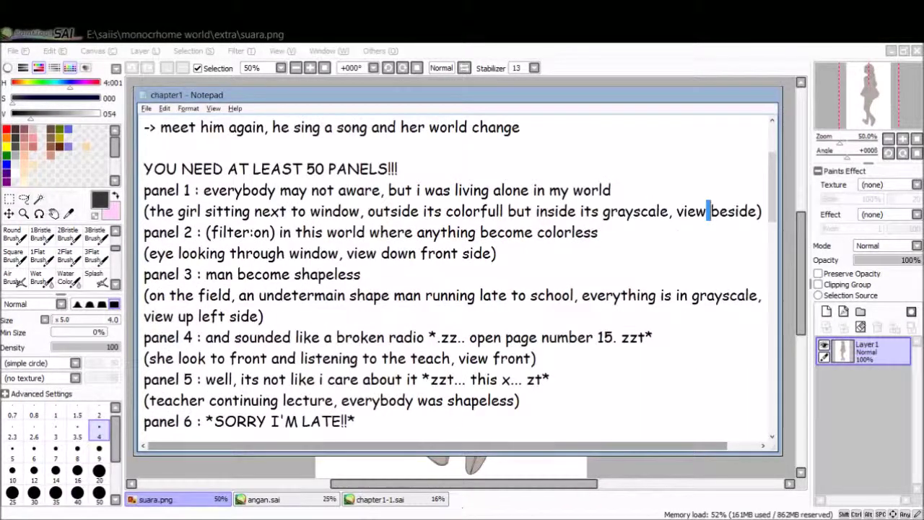
- Open chapter1-1.sai in PaintTool SAI and examine the first panel, with the girl beside the window, at 50% zoom
{"action": "left_click", "coordinate": [871, 224]}
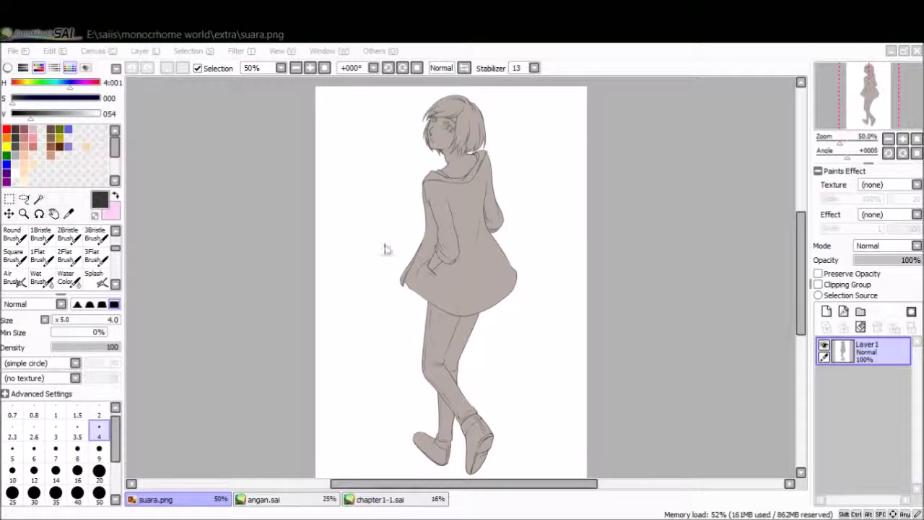
{"action": "left_click", "coordinate": [409, 499]}
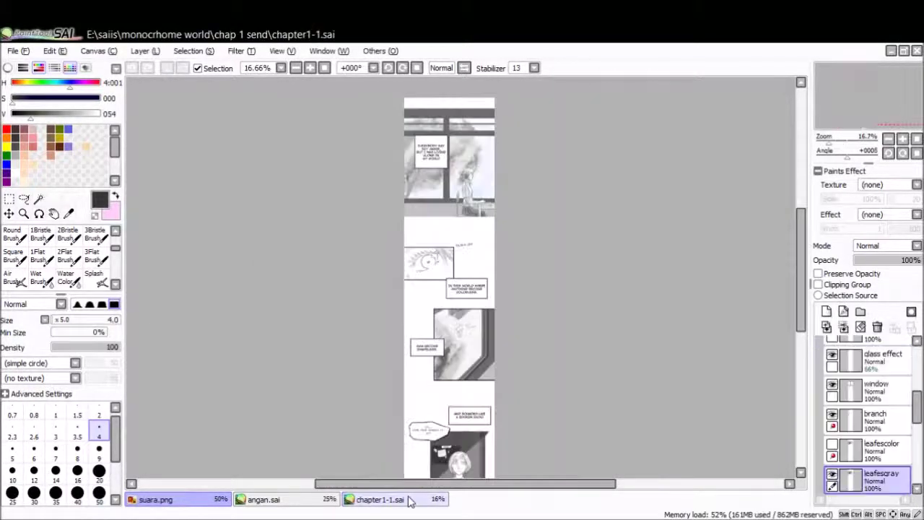
{"action": "scroll", "coordinate": [474, 160], "scroll_direction": "up", "scroll_amount": 1}
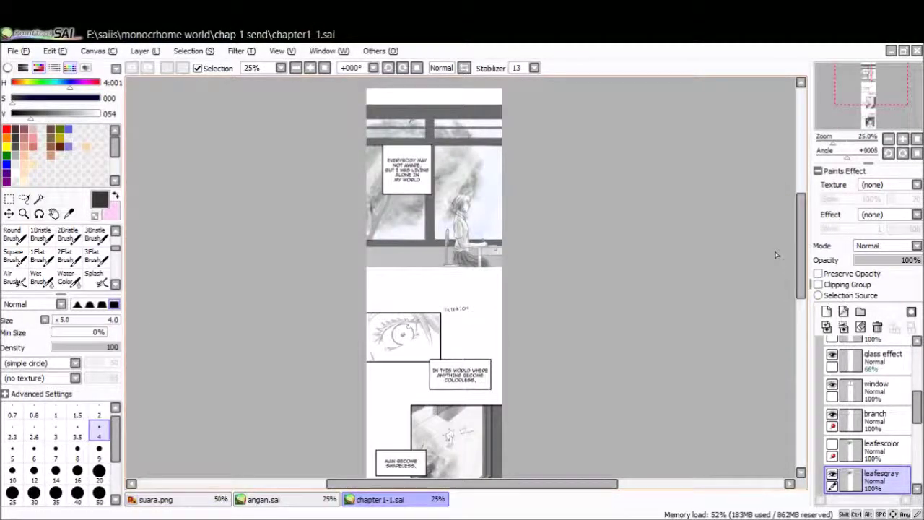
{"action": "scroll", "coordinate": [511, 160], "scroll_direction": "up", "scroll_amount": 1}
{"action": "left_click_drag", "start_coordinate": [814, 206], "coordinate": [814, 187]}
{"action": "scroll", "coordinate": [422, 277], "scroll_direction": "up", "scroll_amount": 1}
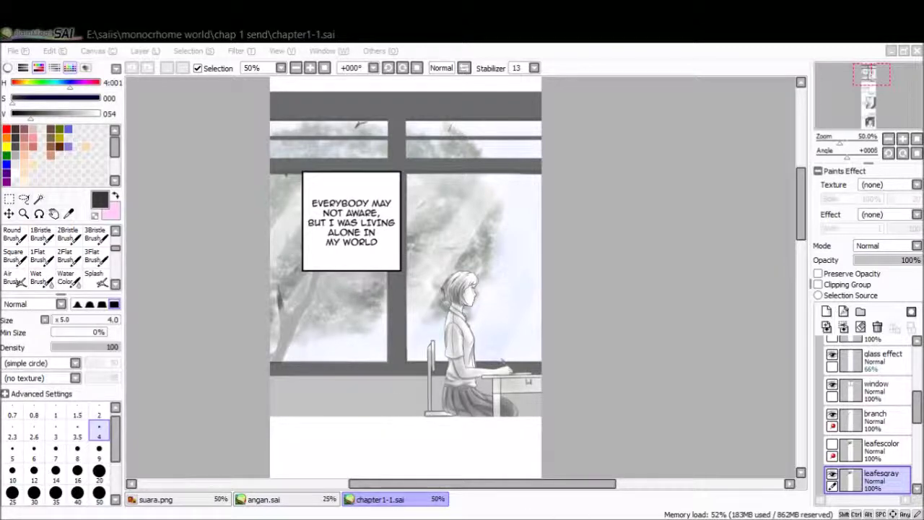
{"action": "scroll", "coordinate": [508, 310], "scroll_direction": "up", "scroll_amount": 2}
{"action": "scroll", "coordinate": [532, 404], "scroll_direction": "down", "scroll_amount": 3}
{"action": "scroll", "coordinate": [496, 349], "scroll_direction": "up", "scroll_amount": 1}
{"action": "scroll", "coordinate": [496, 348], "scroll_direction": "up", "scroll_amount": 1}
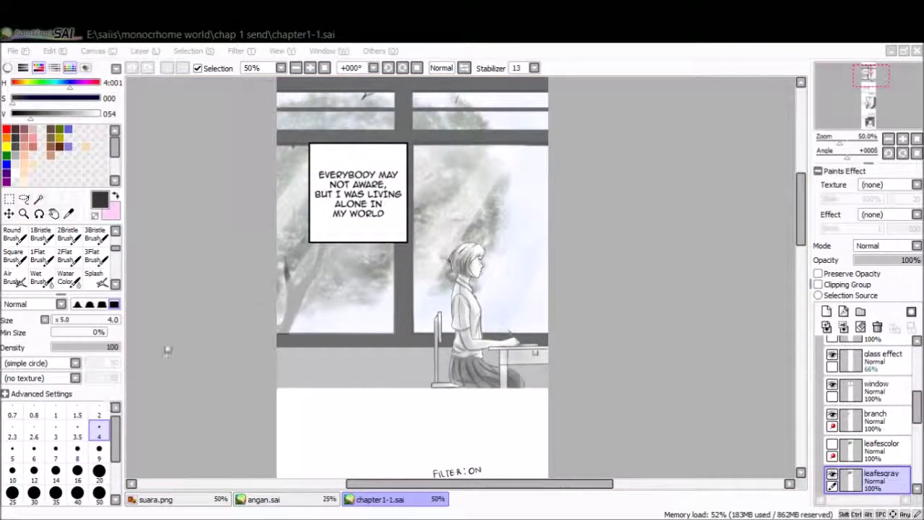
- Place the chapter1 notes beside the first comic panel to compare script and artwork, and return to the canvas
{"action": "key", "text": "alt+Tab"}
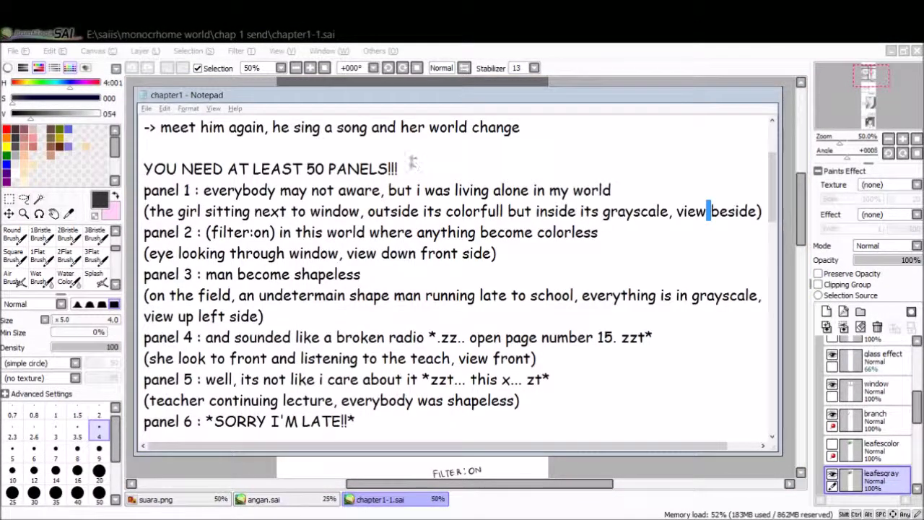
{"action": "left_click_drag", "start_coordinate": [433, 95], "coordinate": [745, 87]}
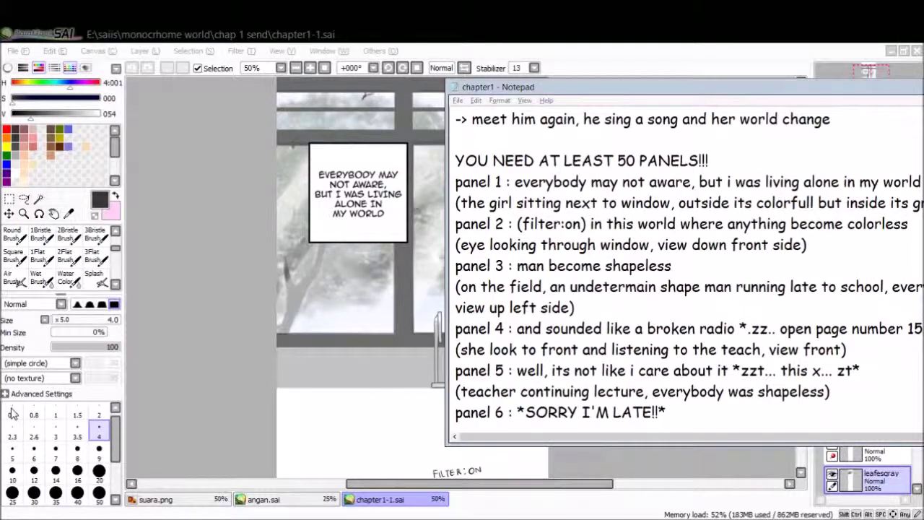
{"action": "key", "text": "alt+Tab"}
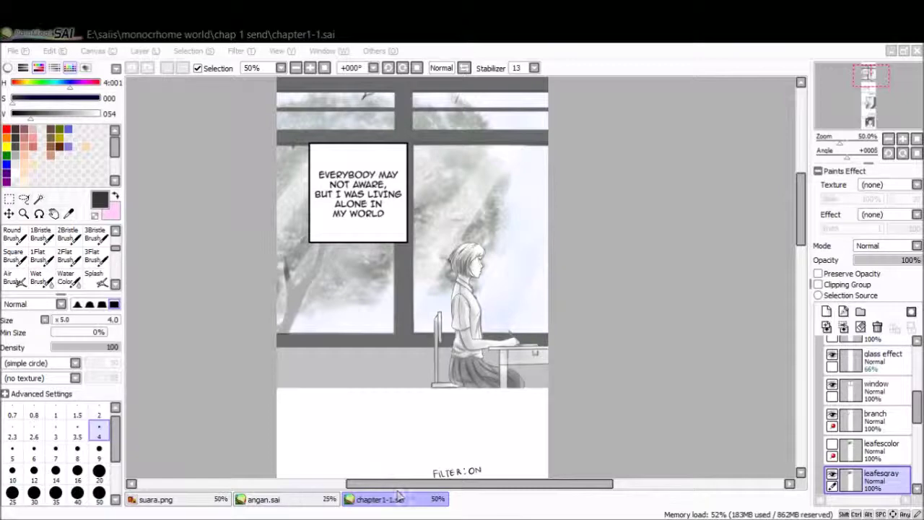
- Inspect the first panel up close and the whole comic strip at 12.5% zoom, and switch to the webtoon checklist in Notepad
{"action": "scroll", "coordinate": [373, 405], "scroll_direction": "up", "scroll_amount": 5}
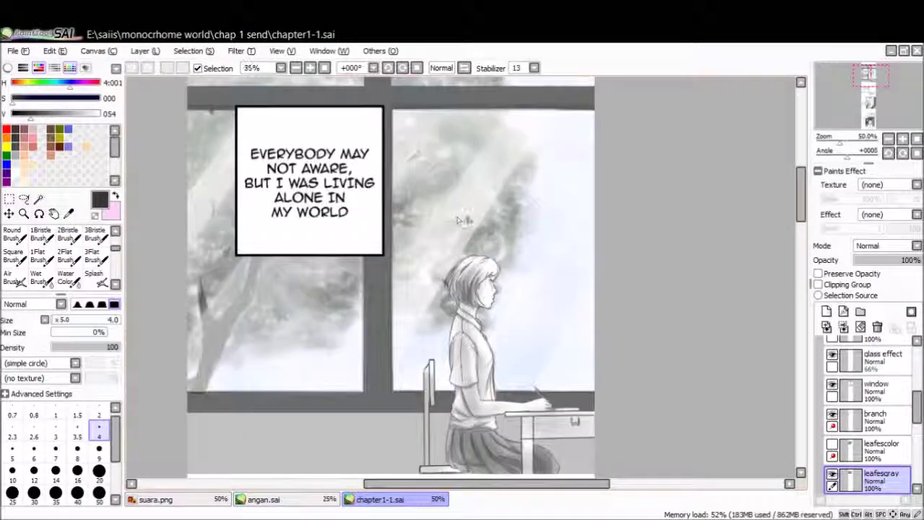
{"action": "scroll", "coordinate": [500, 249], "scroll_direction": "down", "scroll_amount": 2}
{"action": "scroll", "coordinate": [500, 248], "scroll_direction": "up", "scroll_amount": 1}
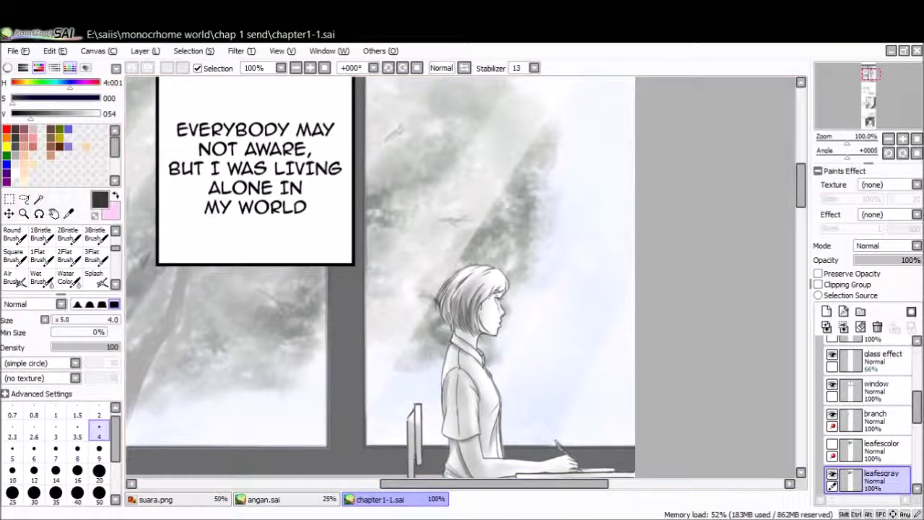
{"action": "scroll", "coordinate": [506, 195], "scroll_direction": "down", "scroll_amount": 1}
{"action": "scroll", "coordinate": [505, 210], "scroll_direction": "up", "scroll_amount": 2}
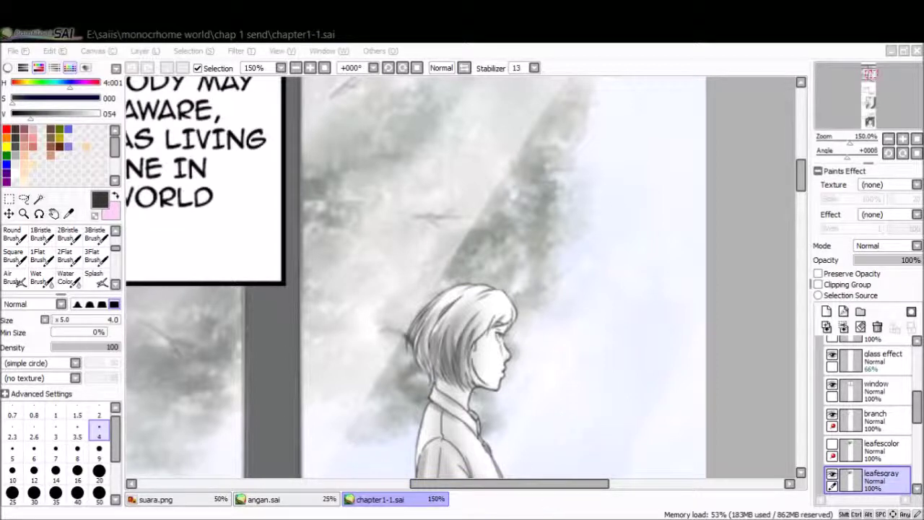
{"action": "scroll", "coordinate": [649, 371], "scroll_direction": "down", "scroll_amount": 7}
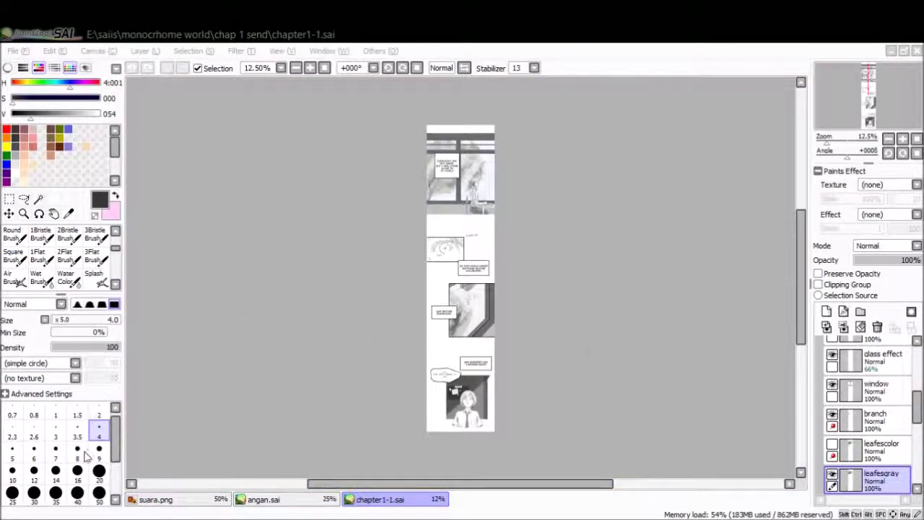
{"action": "key", "text": "alt+Tab"}
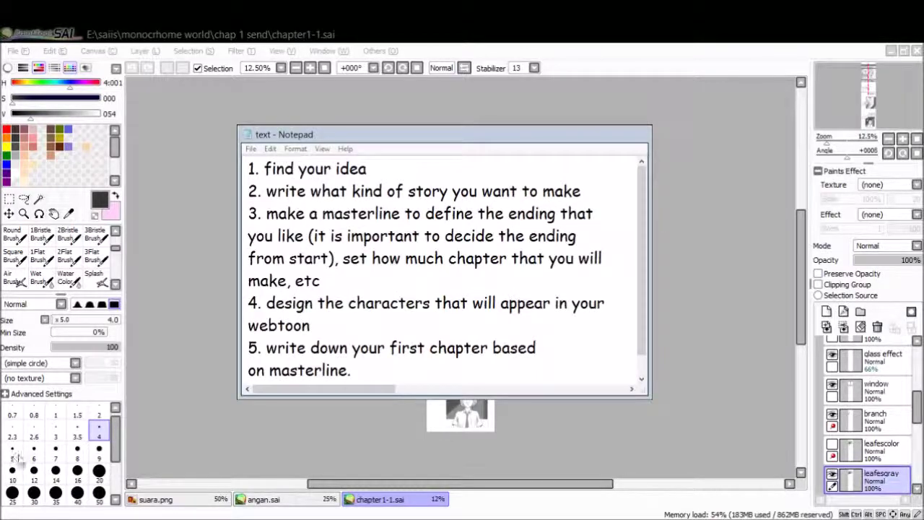